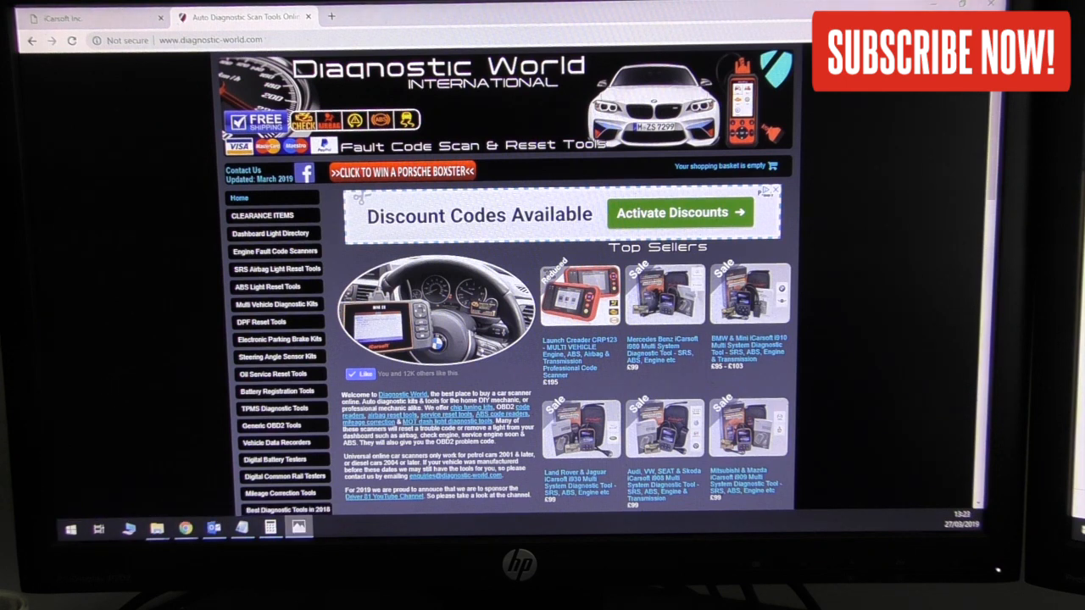
View the update error photo full-screen in Photos, then close the viewer to reveal Diagnostic World.
drag(560, 17, 572, 140)
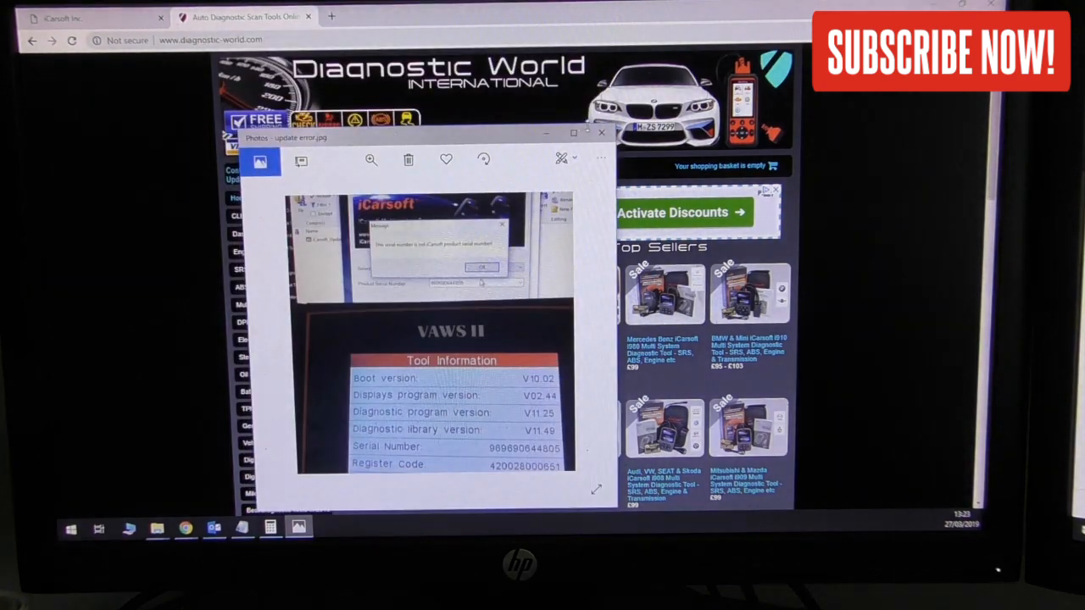
click(573, 135)
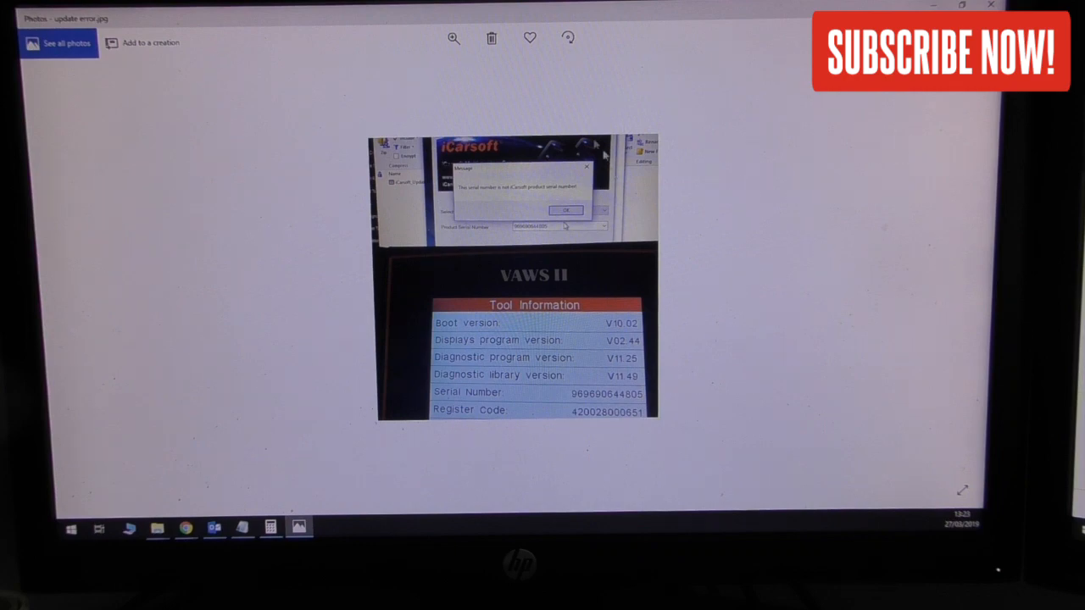
click(992, 7)
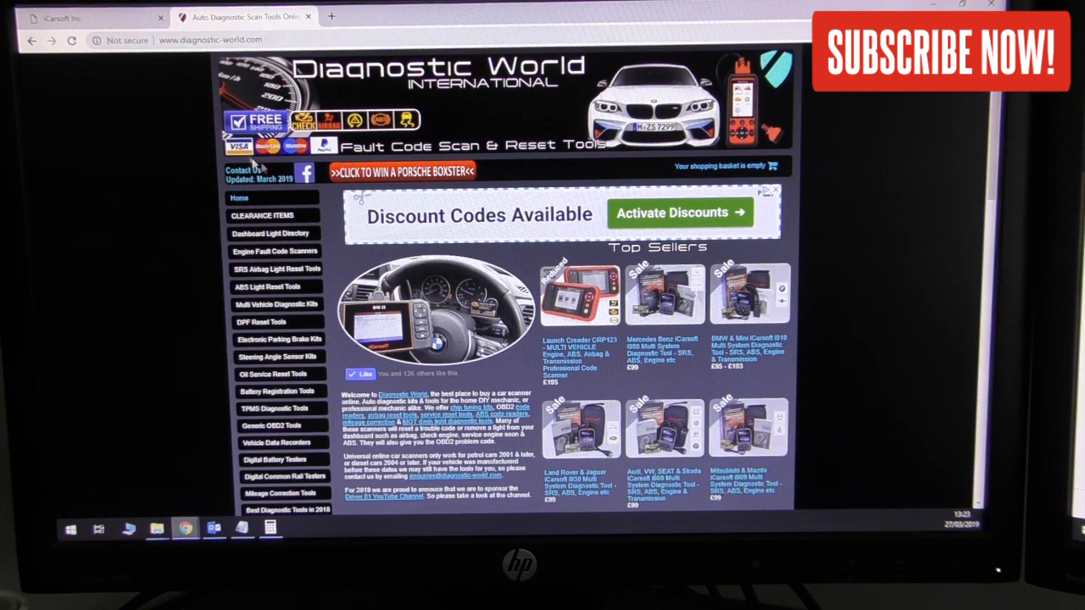
Browse the BMW, Mercedes and Land Rover engine fault code scanner listings from the logo grid.
click(274, 252)
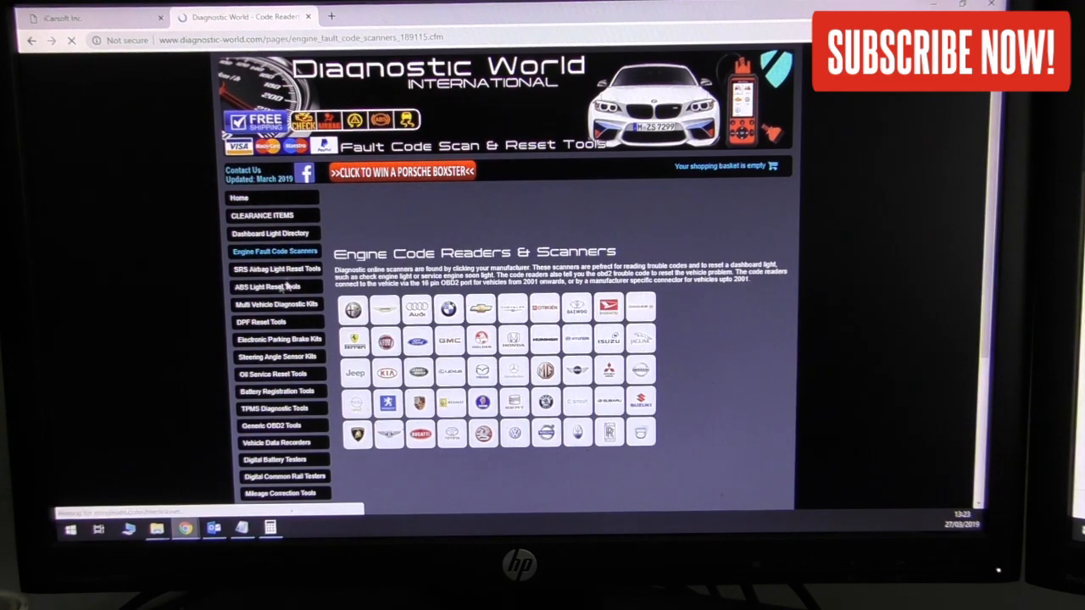
click(448, 310)
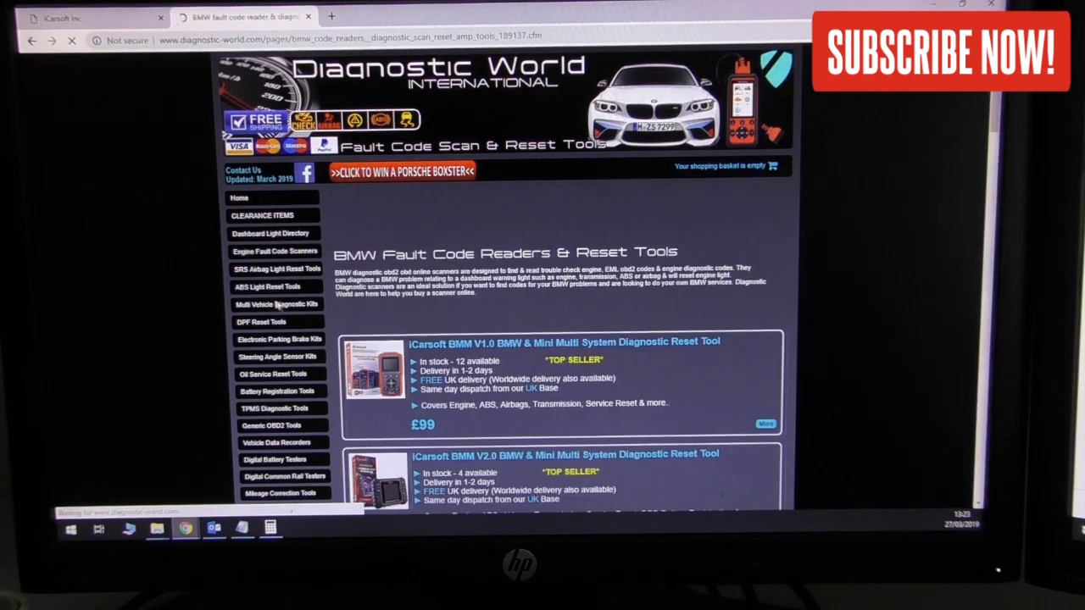
scroll(488, 339, down, 3)
scroll(488, 339, down, 3)
scroll(487, 339, up, 6)
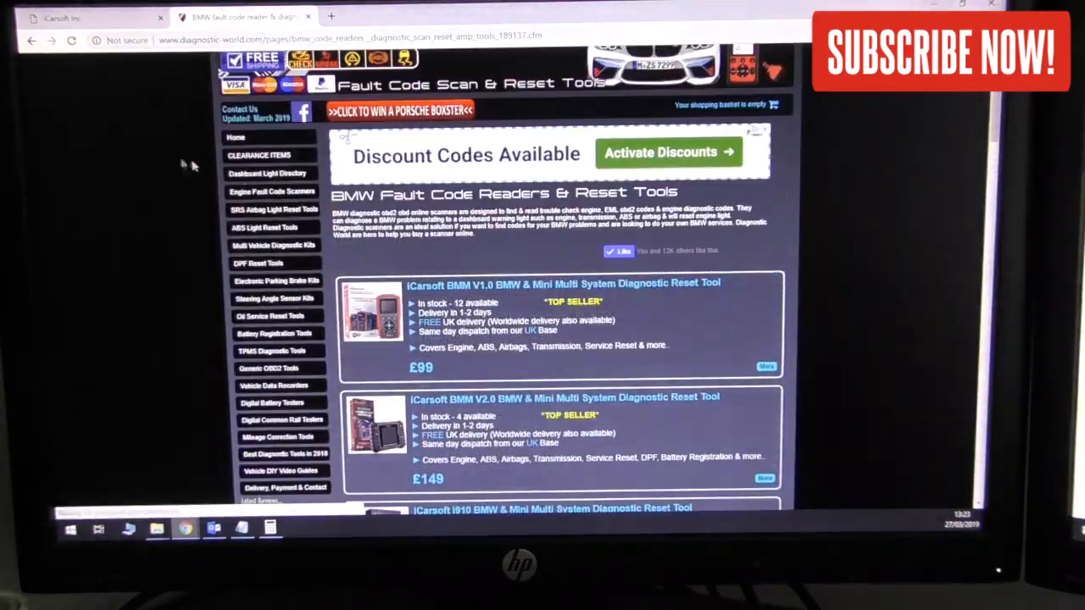
click(275, 252)
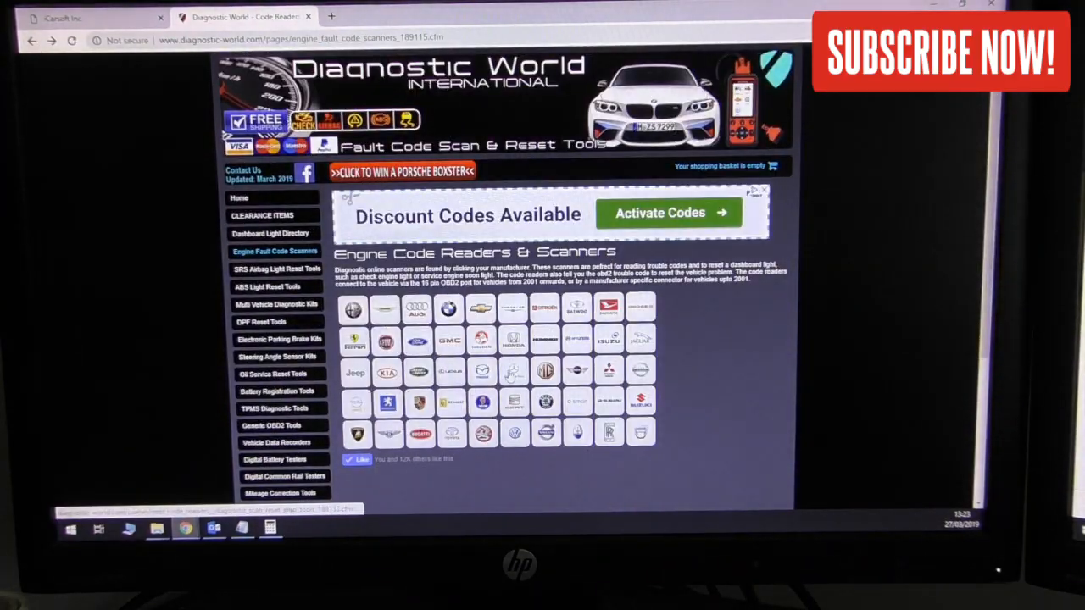
click(513, 371)
scroll(539, 327, down, 3)
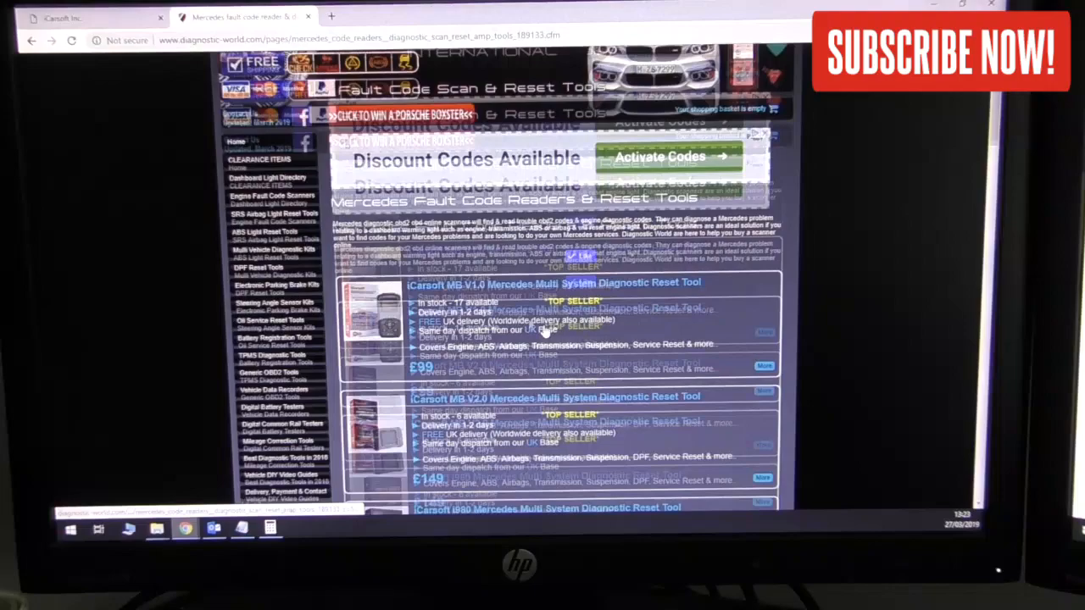
scroll(539, 327, up, 4)
click(32, 40)
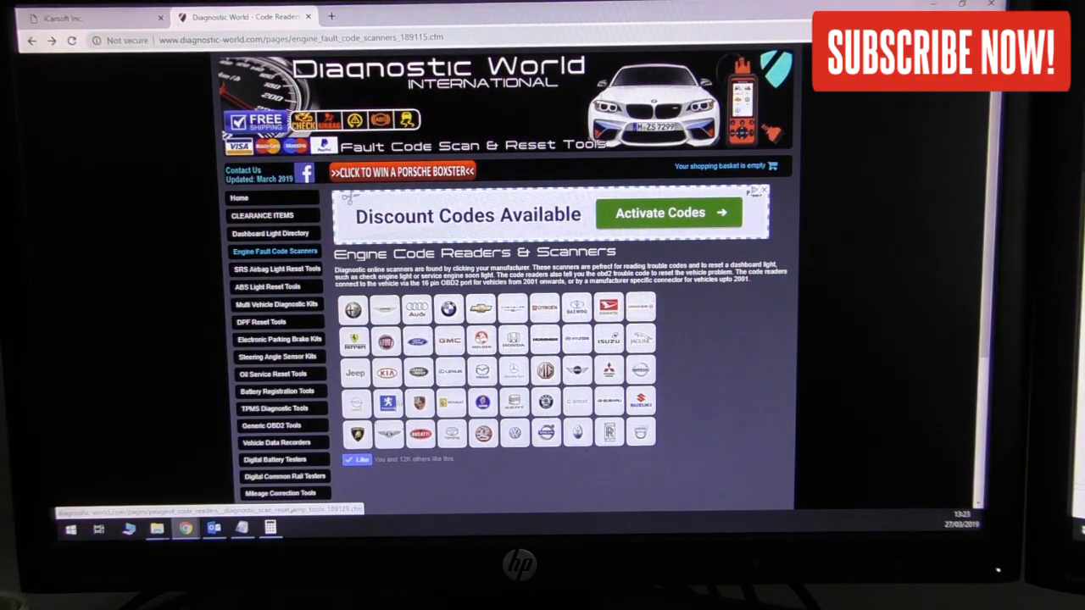
click(419, 402)
scroll(540, 339, down, 5)
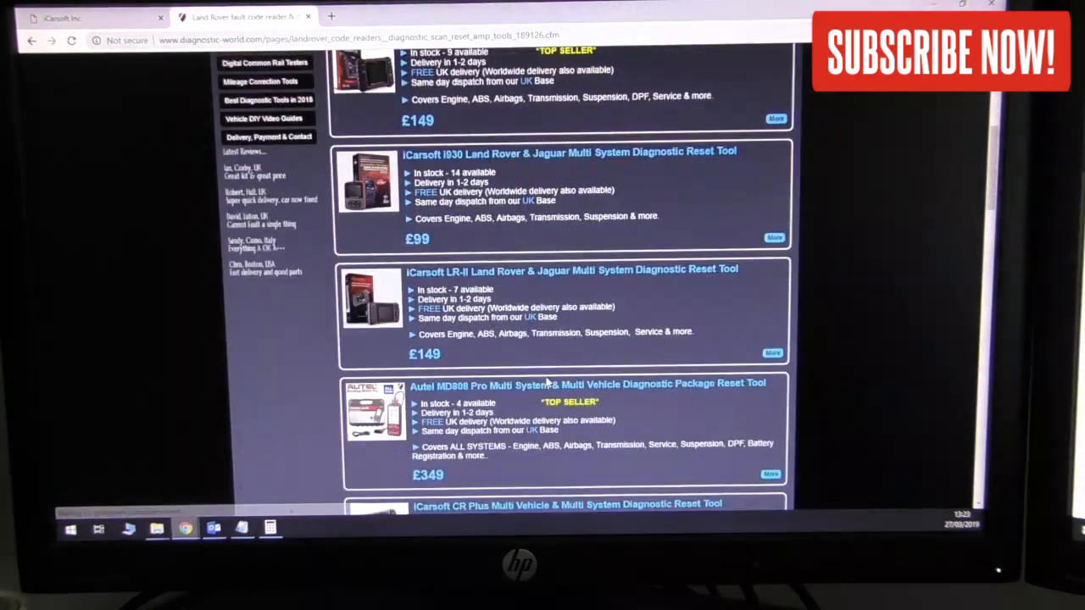
scroll(539, 339, up, 5)
click(30, 40)
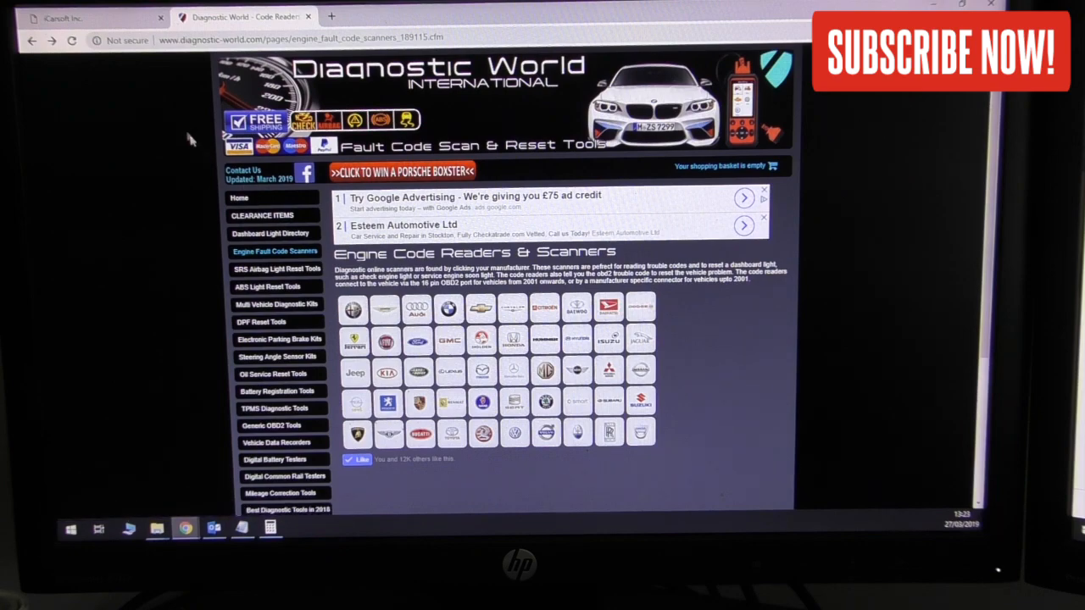
Switch to the iCarsoft site in the other browser tab.
click(94, 18)
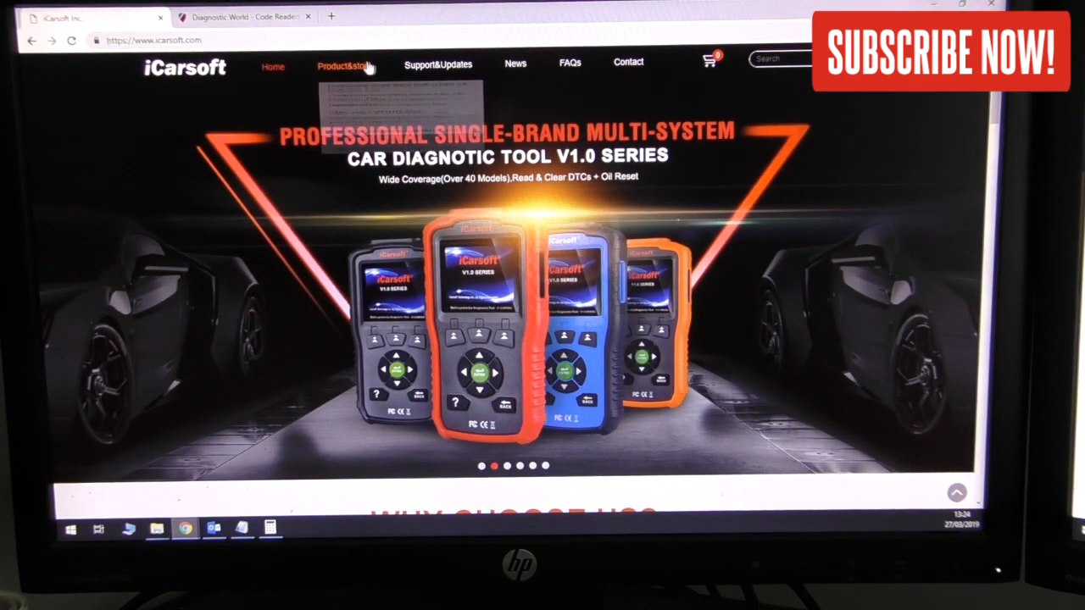
Go to Support&Updates to reach the V1.0&V2.0 Software Update page.
click(438, 65)
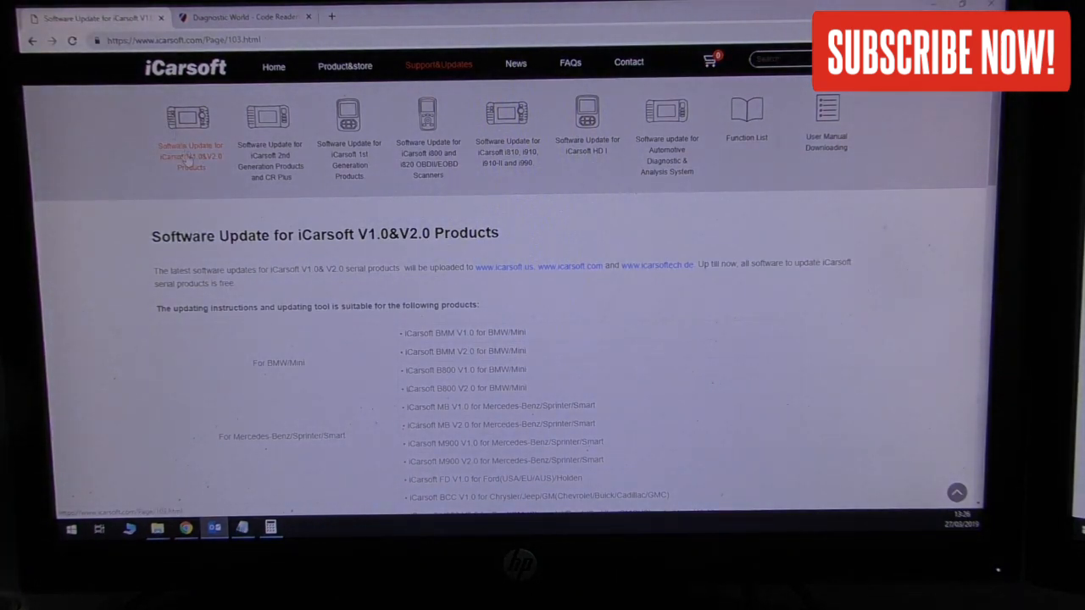
Reopen the V1.0 and V2.0 products update page from its icon.
click(205, 161)
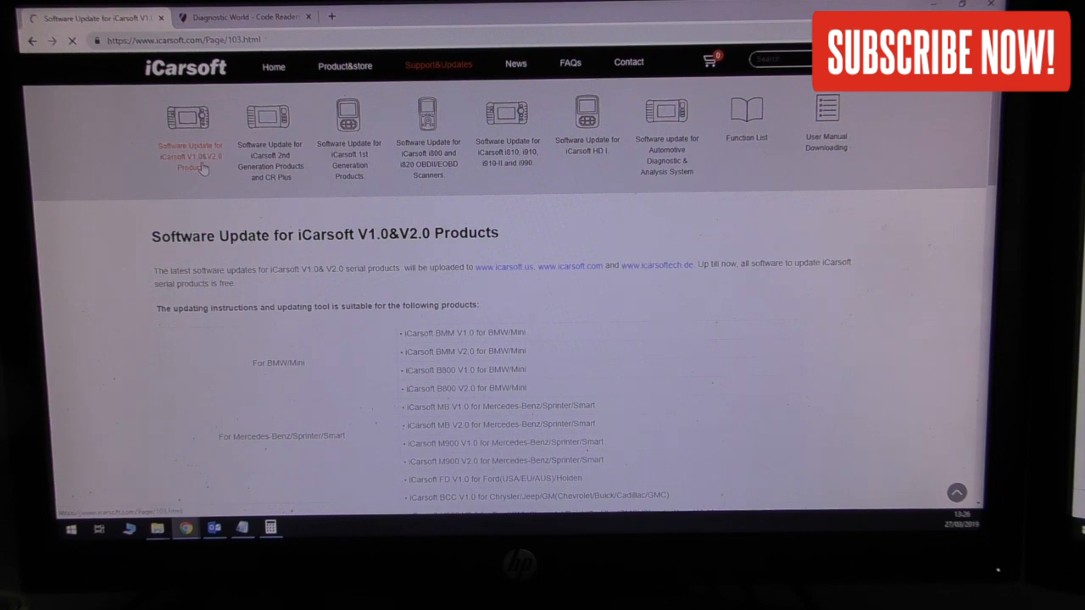
scroll(463, 287, down, 2)
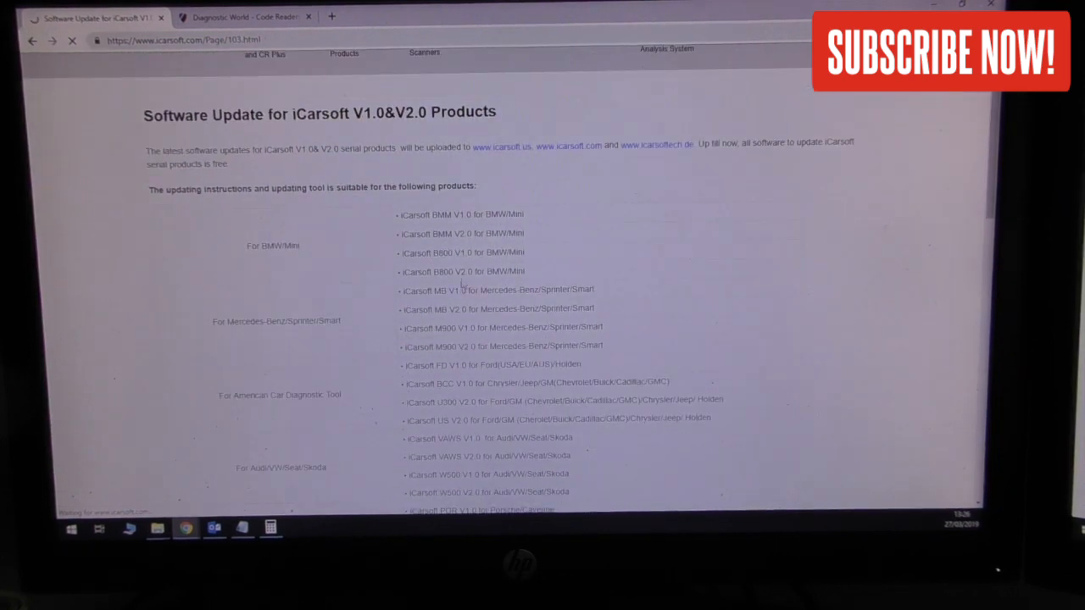
scroll(464, 364, down, 2)
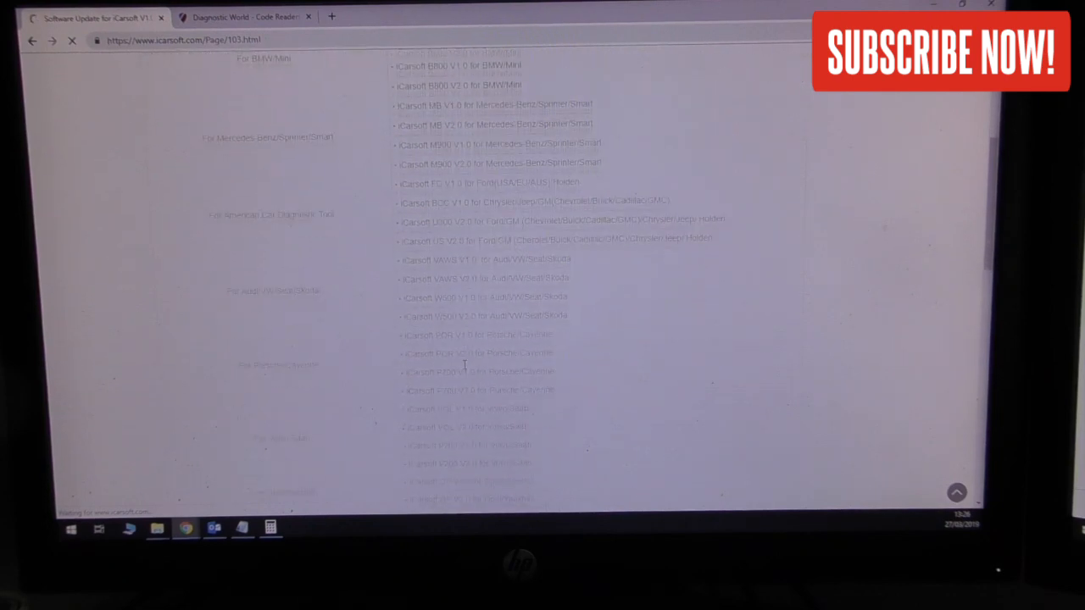
scroll(463, 365, down, 3)
scroll(464, 365, down, 3)
scroll(464, 365, down, 3)
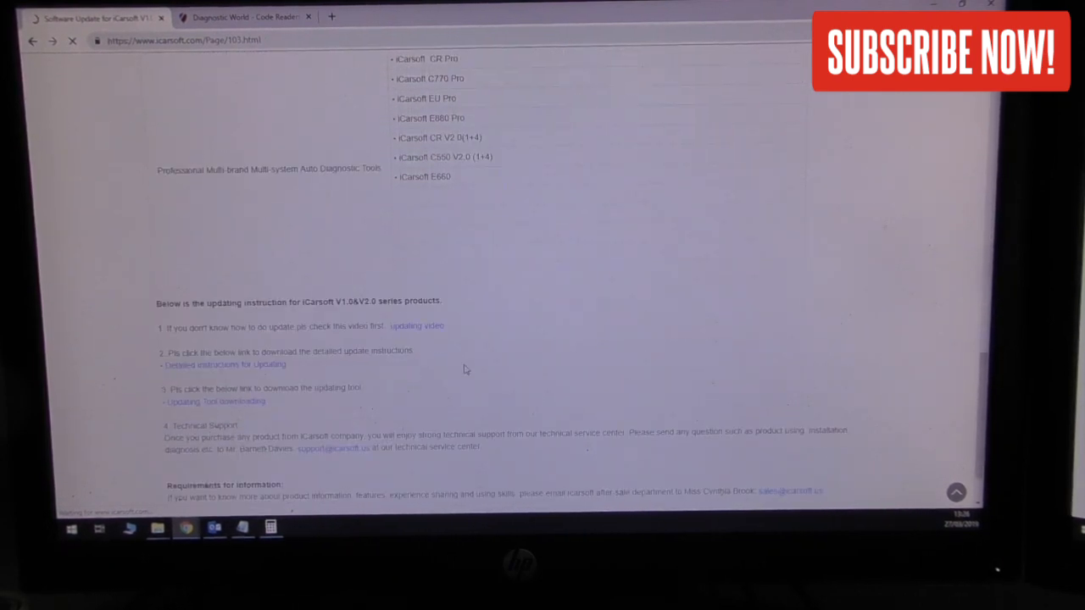
scroll(464, 369, down, 1)
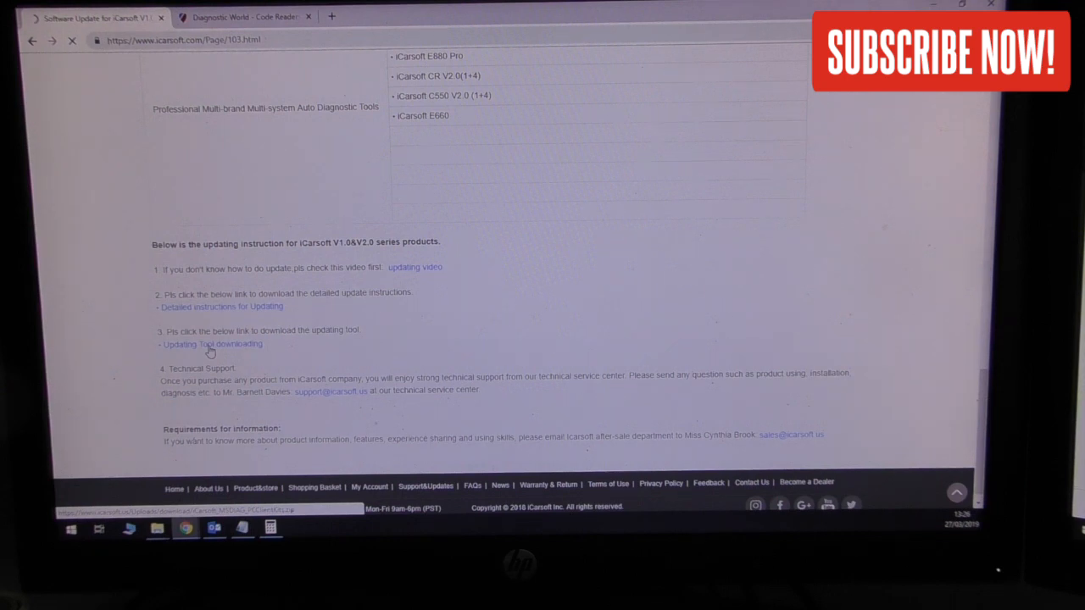
scroll(396, 336, up, 5)
scroll(396, 336, up, 5)
scroll(396, 335, up, 3)
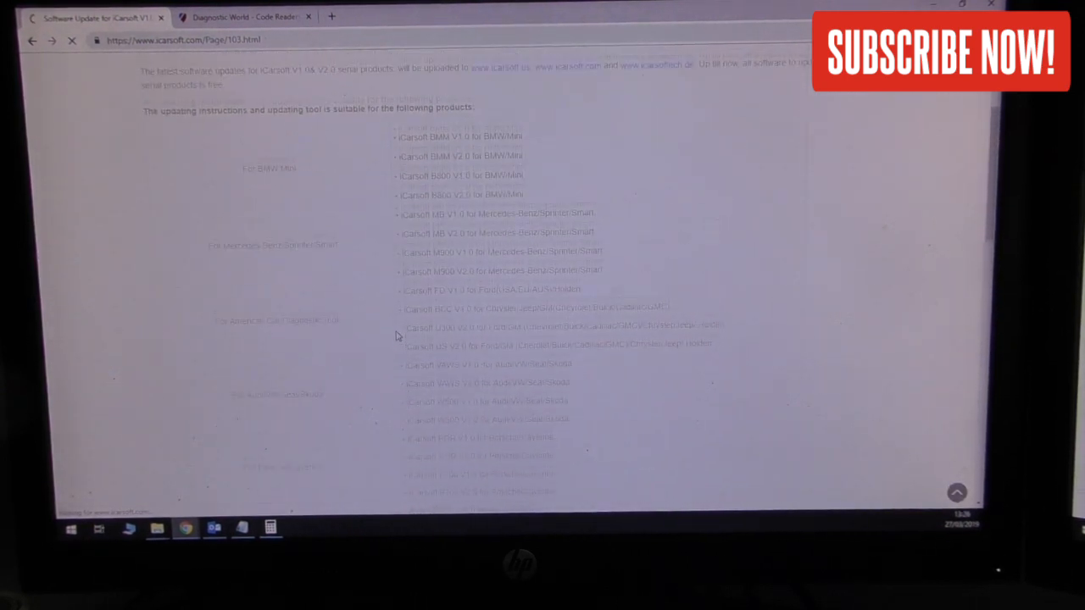
scroll(396, 336, up, 5)
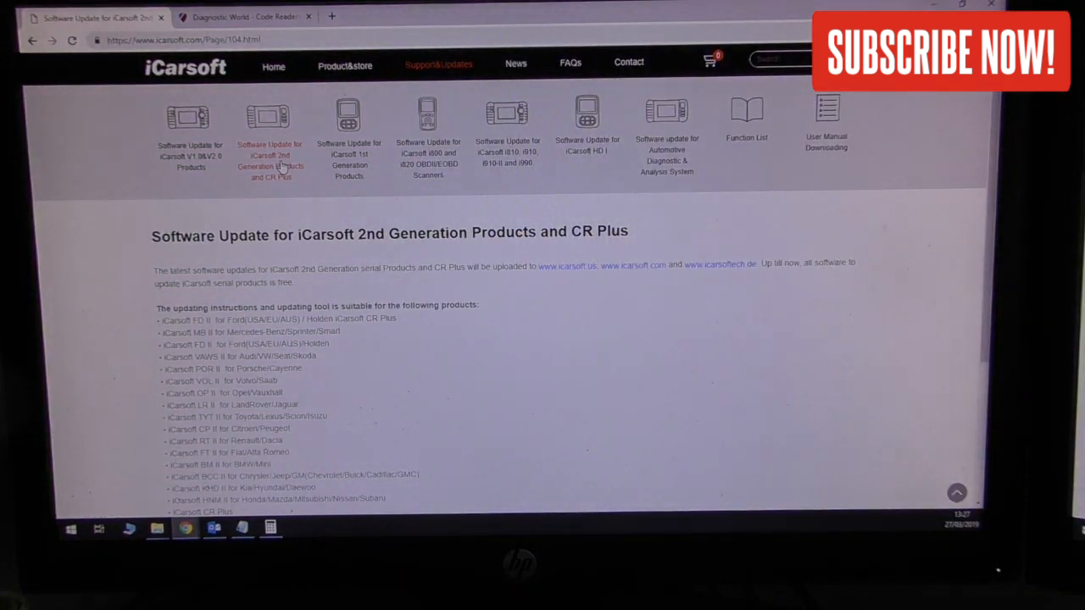
scroll(229, 331, down, 1)
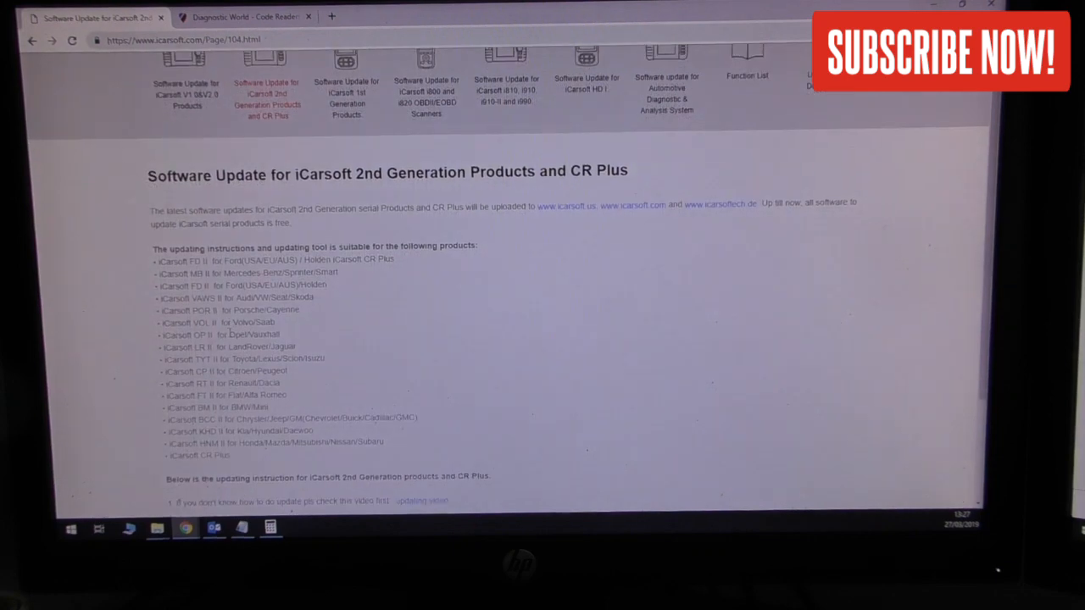
scroll(233, 327, down, 2)
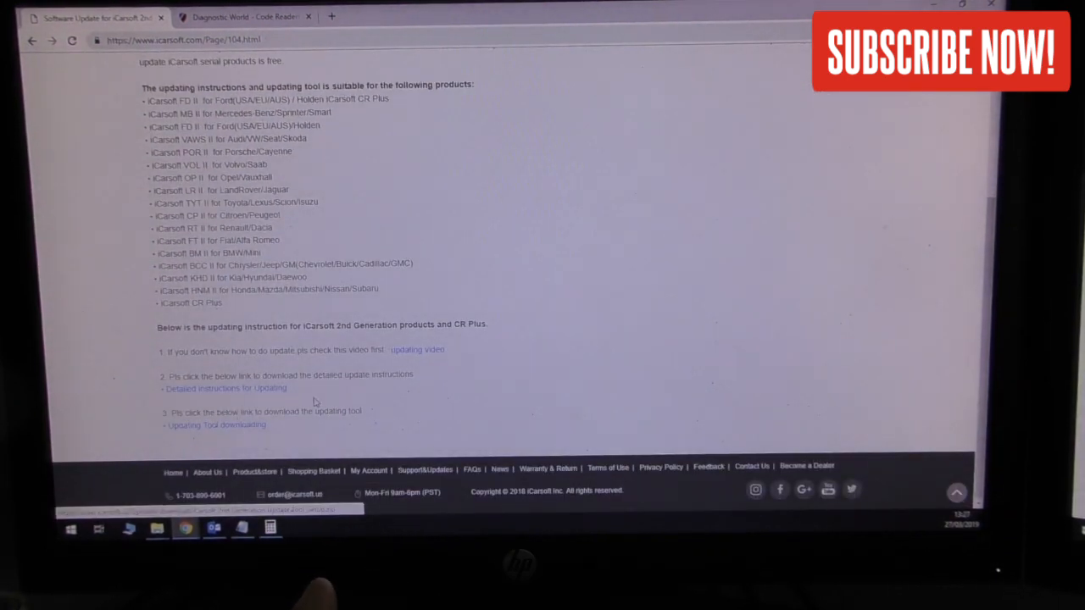
scroll(247, 432, up, 5)
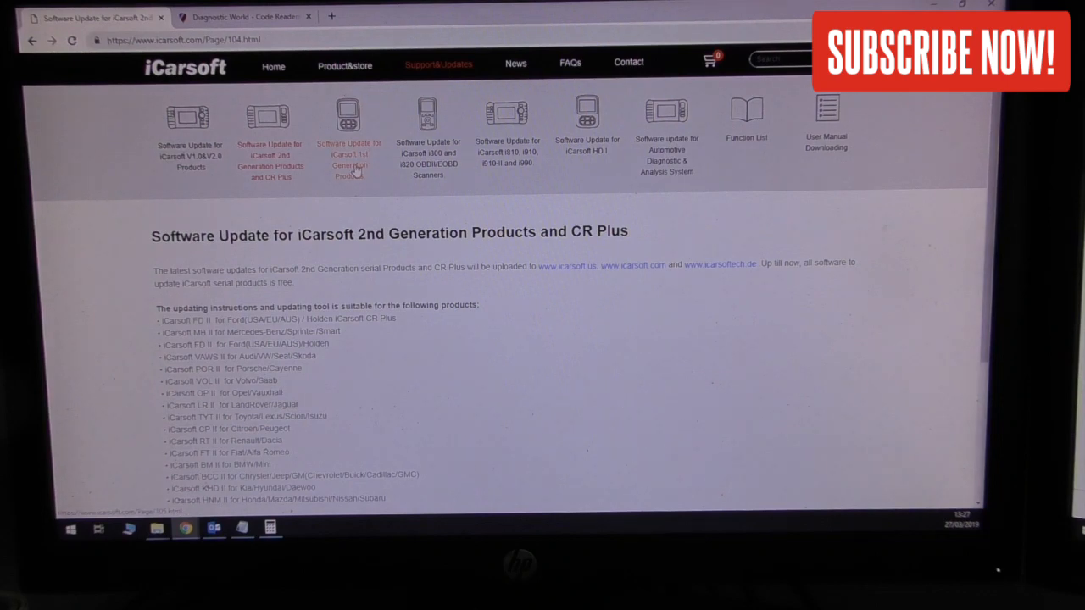
Open the Software Update page for iCarsoft 1st Generation products.
click(348, 163)
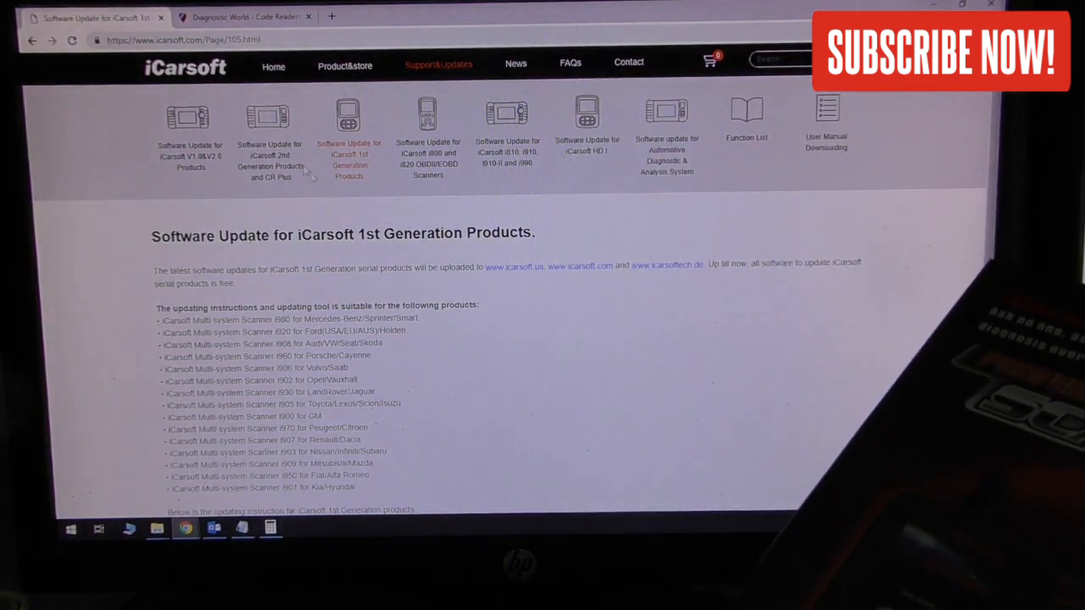
scroll(424, 339, down, 2)
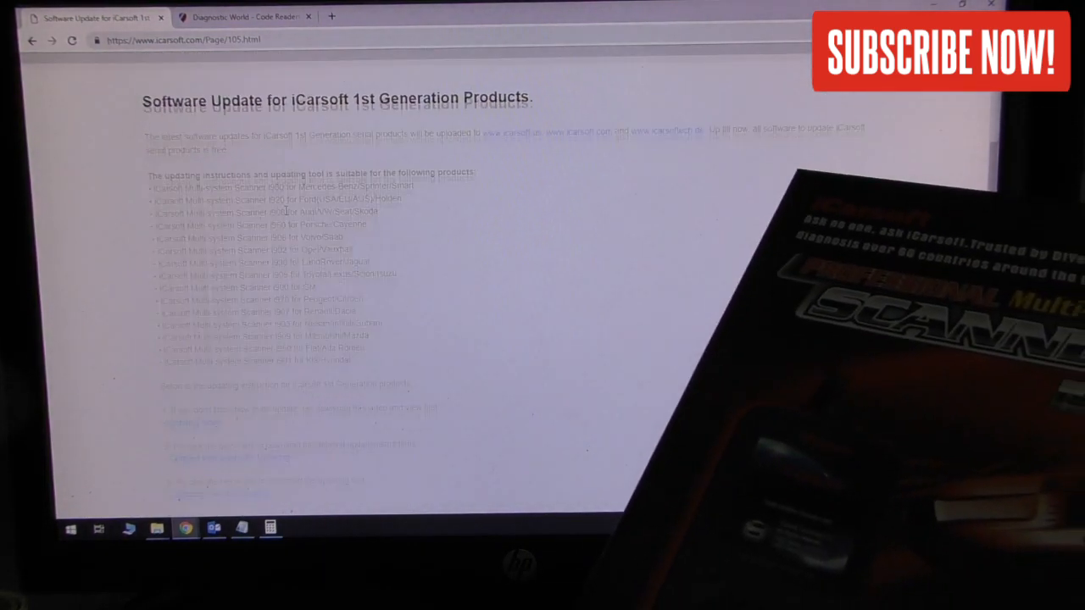
scroll(271, 339, down, 2)
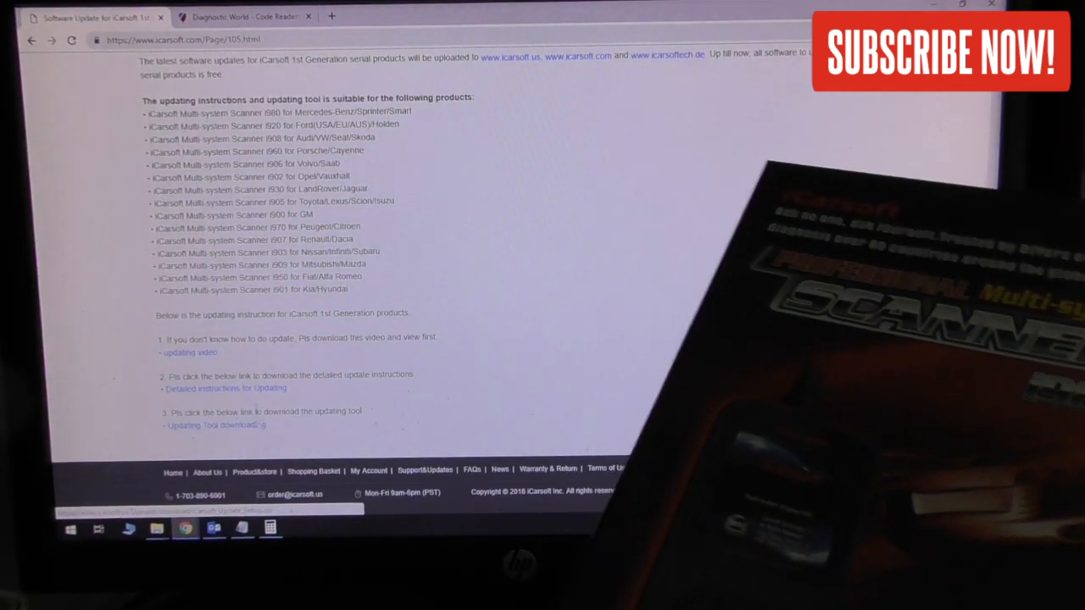
scroll(268, 350, up, 2)
scroll(268, 350, up, 3)
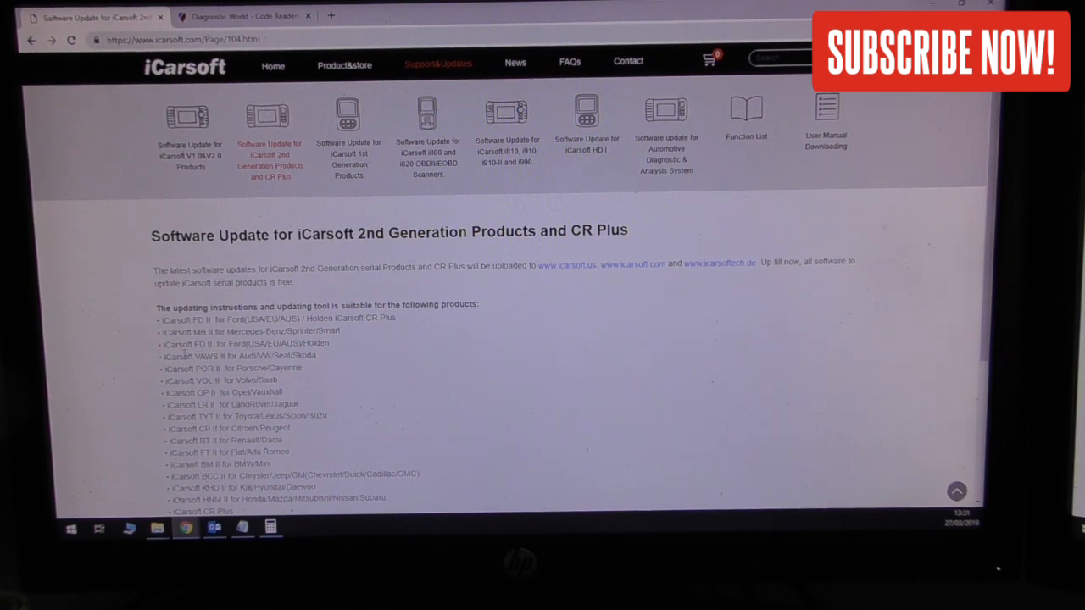
Highlight the whole 'iCarsoft VAWS II for Audi/VW/Seat/Skoda' line after several partial selections.
mouse_move(165, 356)
mouse_down()
mouse_move(317, 358)
mouse_move(166, 357)
mouse_up()
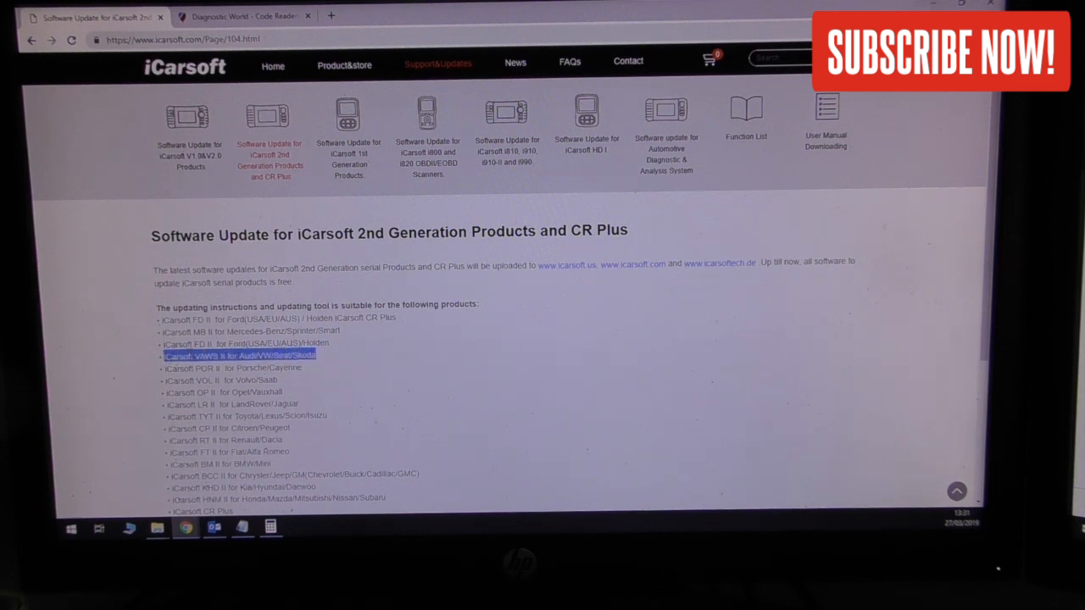
click(196, 356)
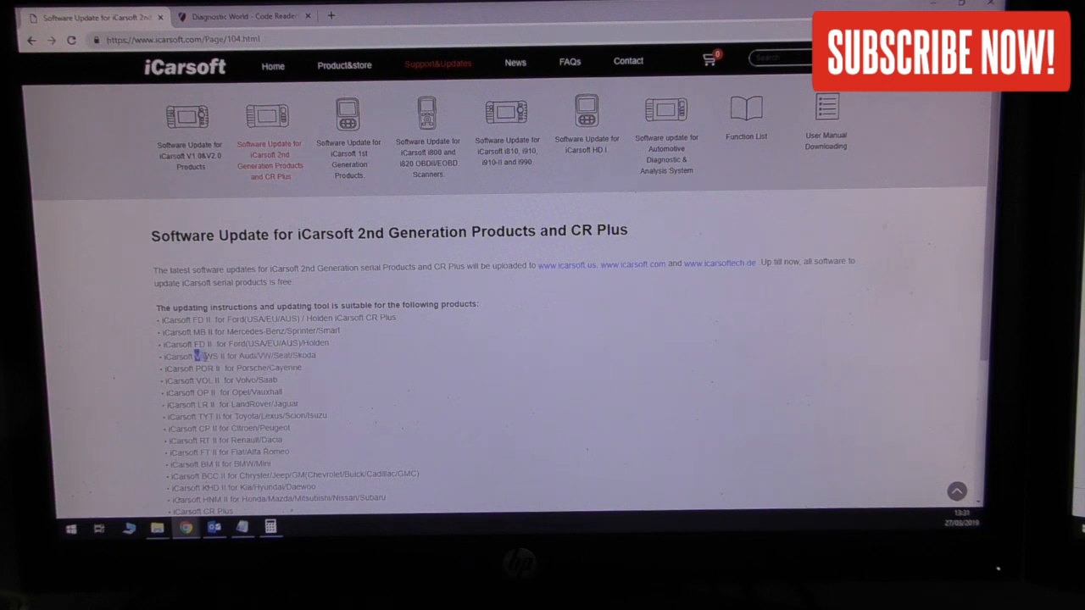
drag(196, 357, 220, 356)
click(208, 356)
click(196, 356)
drag(196, 356, 218, 356)
click(182, 356)
drag(165, 356, 326, 361)
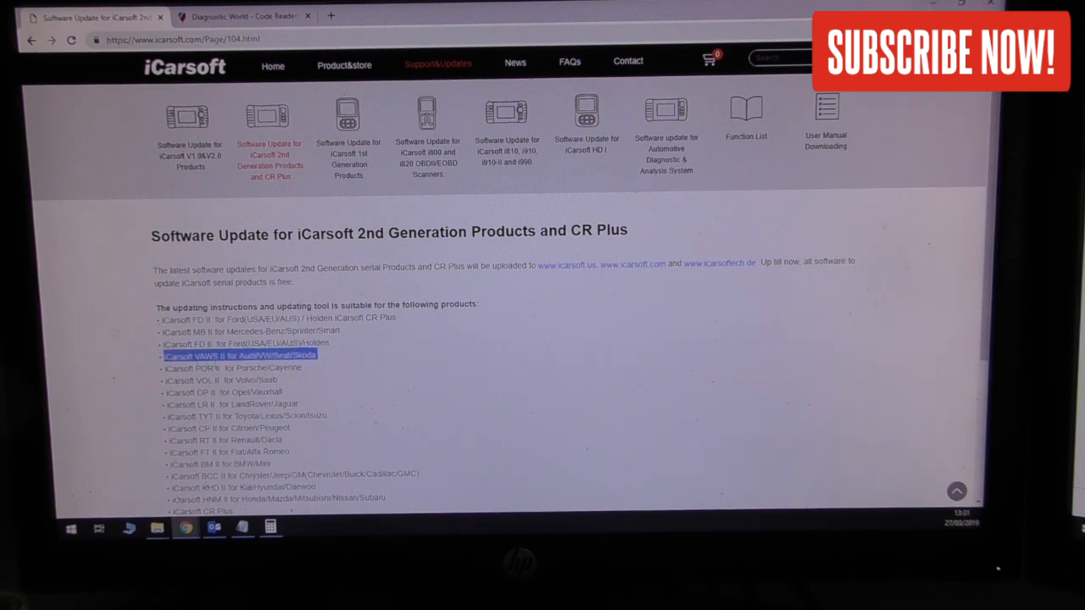
scroll(543, 339, down, 5)
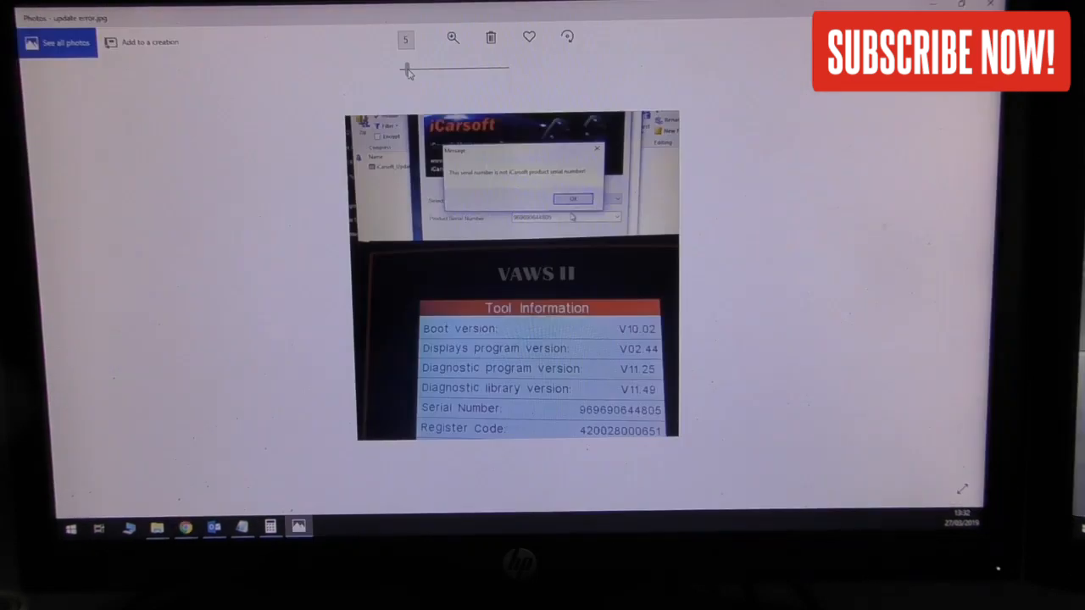
Zoom into the serial-number error photo, then fit the whole photo back in view.
drag(407, 70, 428, 70)
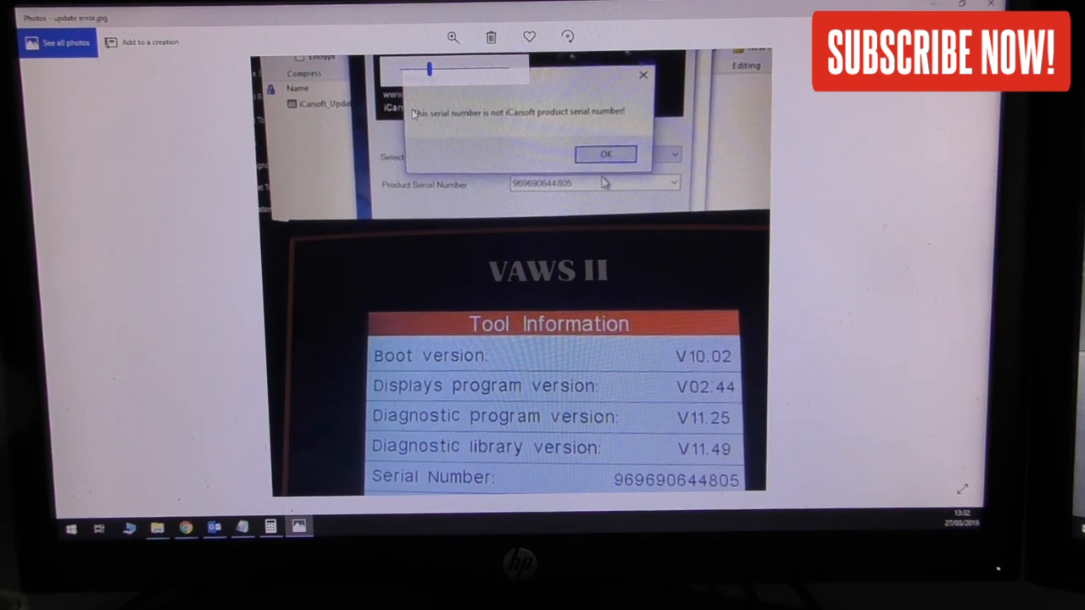
drag(430, 70, 414, 71)
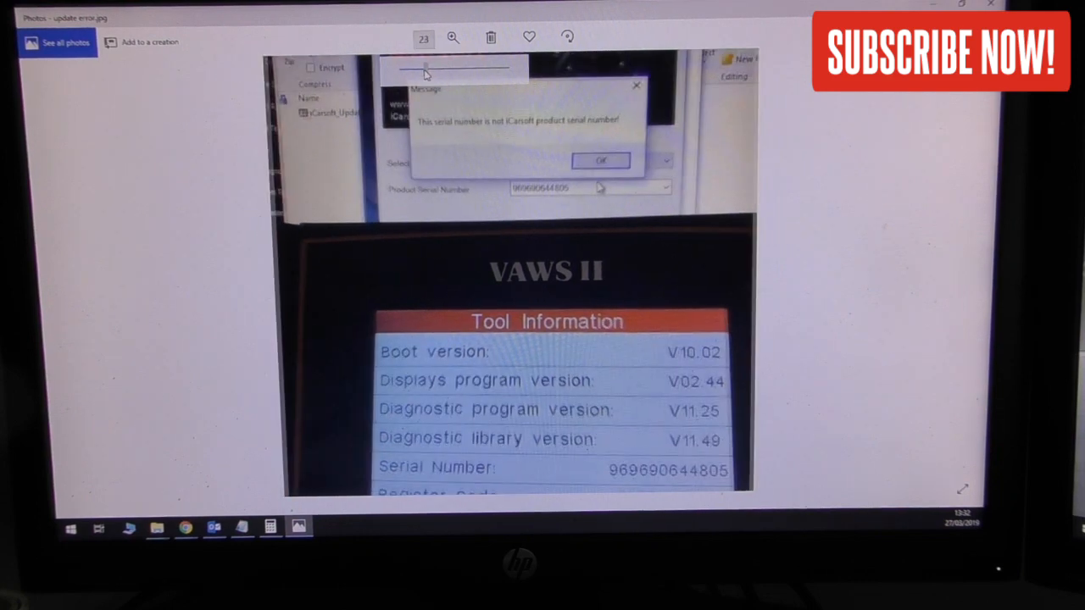
click(404, 69)
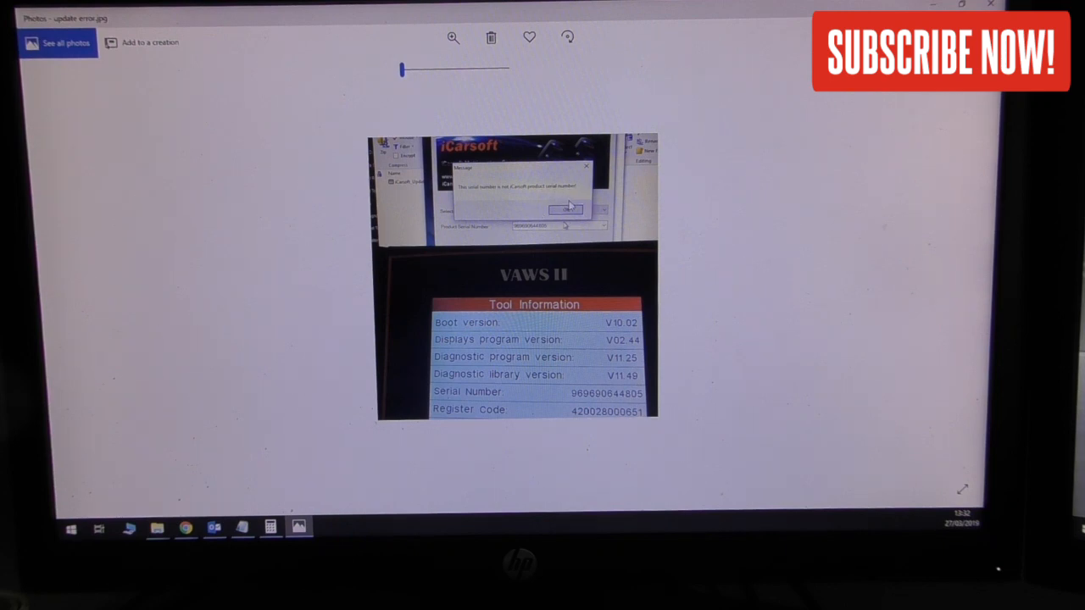
click(990, 7)
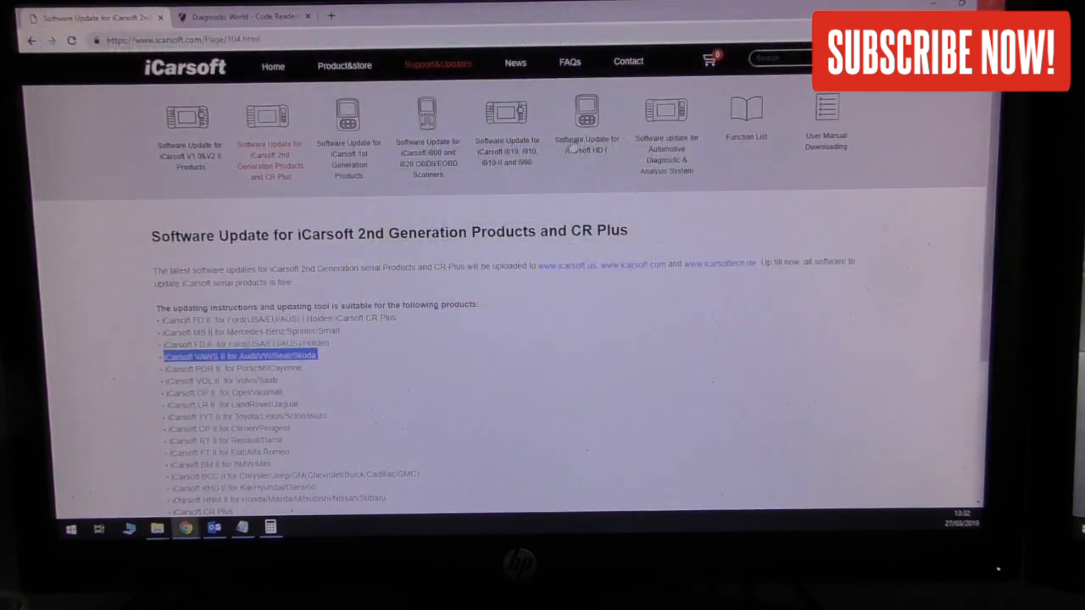